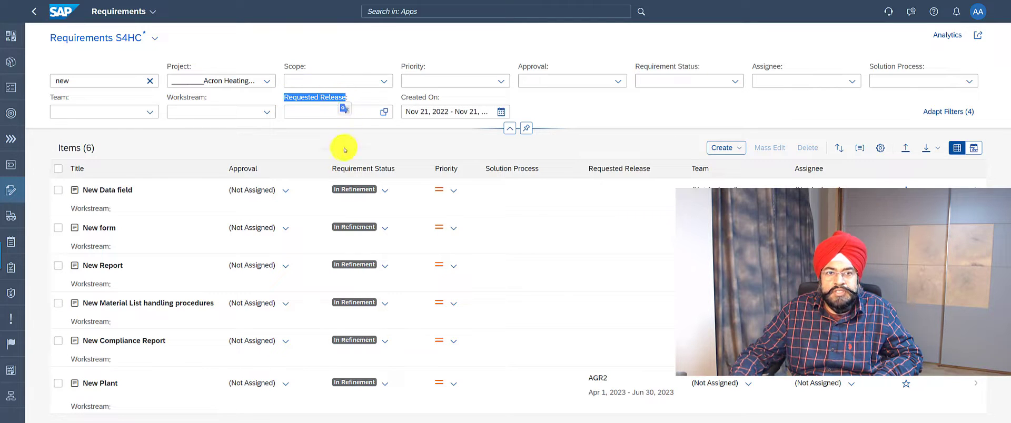
# Step: Examine the Requested Release column, the available filter fields and the table column options of the requirements list
pyautogui.moveTo(591, 169); pyautogui.dragTo(648, 166)
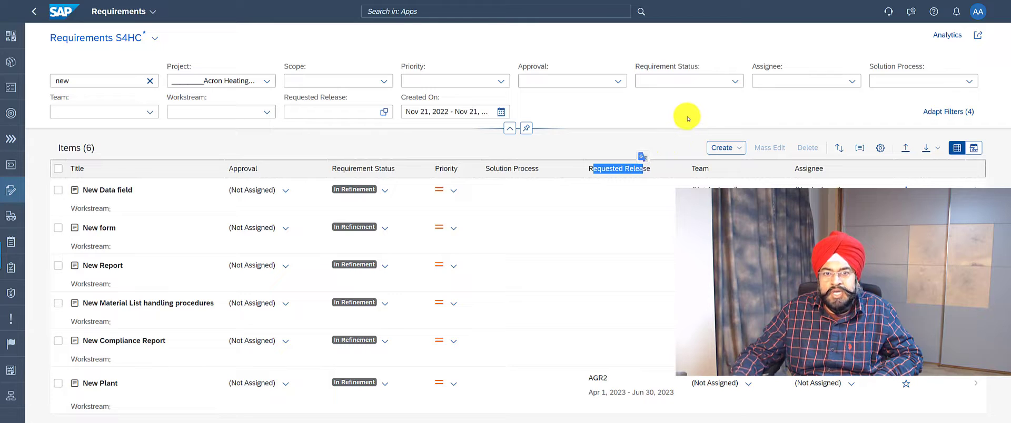
pyautogui.click(939, 119)
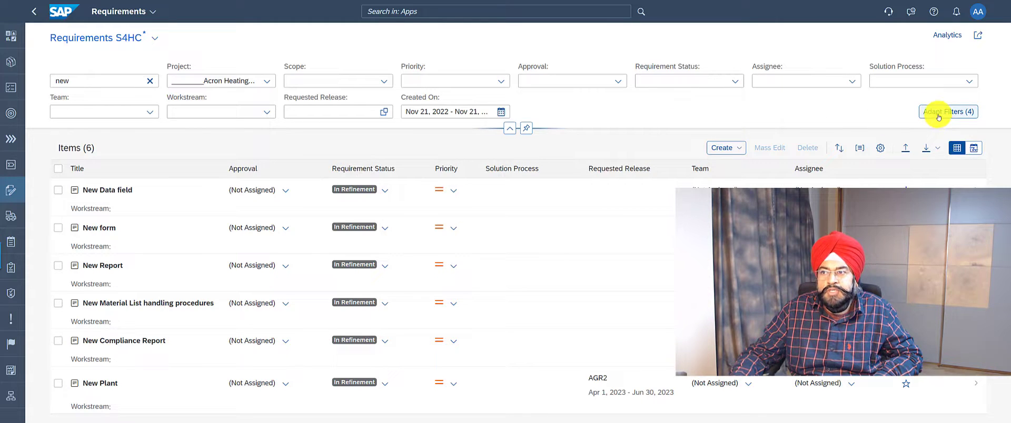
pyautogui.click(943, 113)
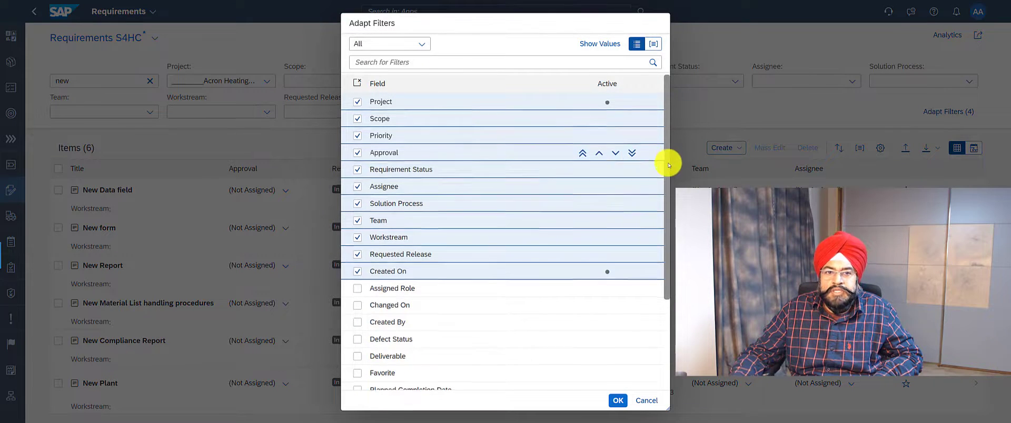
pyautogui.scroll(-1, 666, 166)
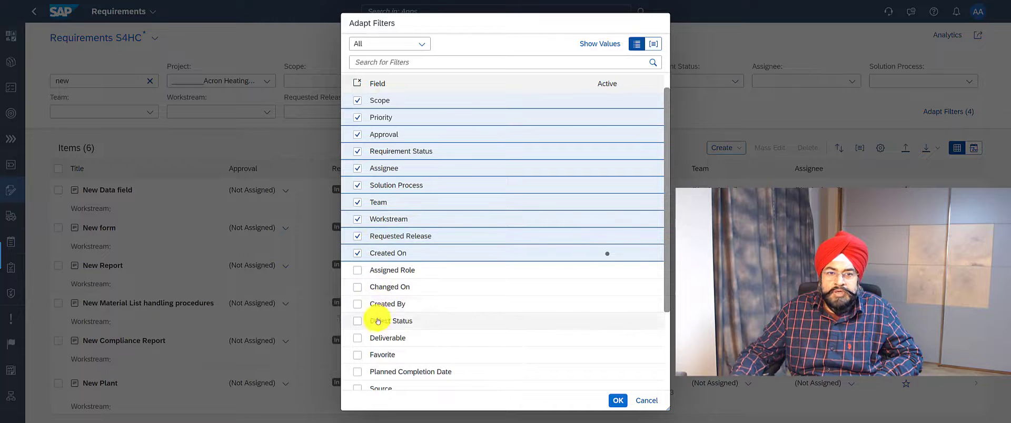
pyautogui.click(639, 401)
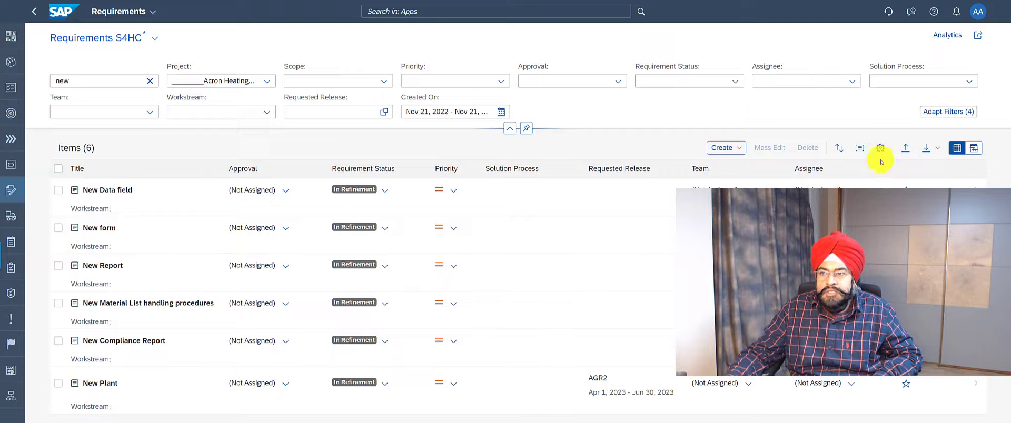
pyautogui.click(877, 151)
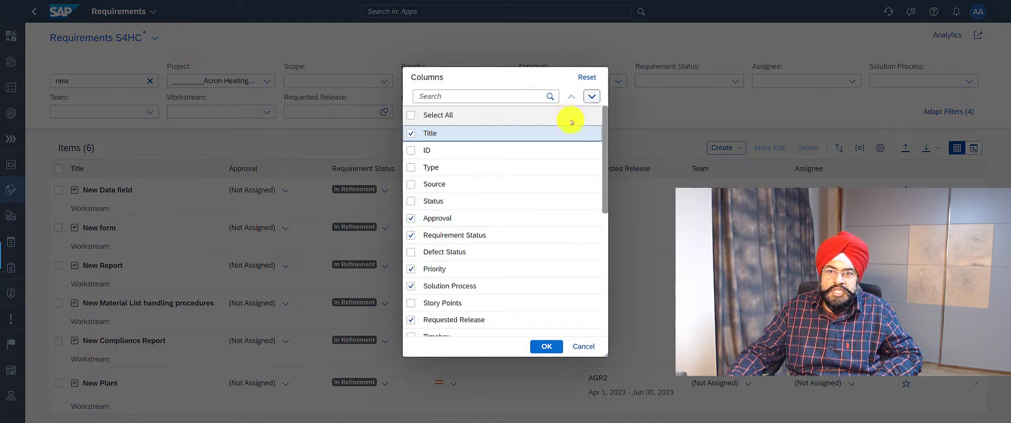
pyautogui.click(585, 348)
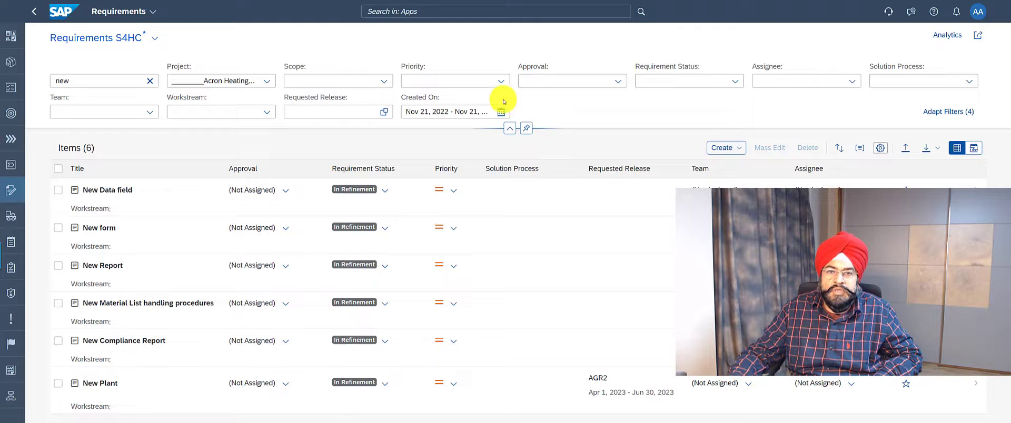
# Step: Save the current filter settings to the Requirements S4HC view and check the list of managed views
pyautogui.click(154, 42)
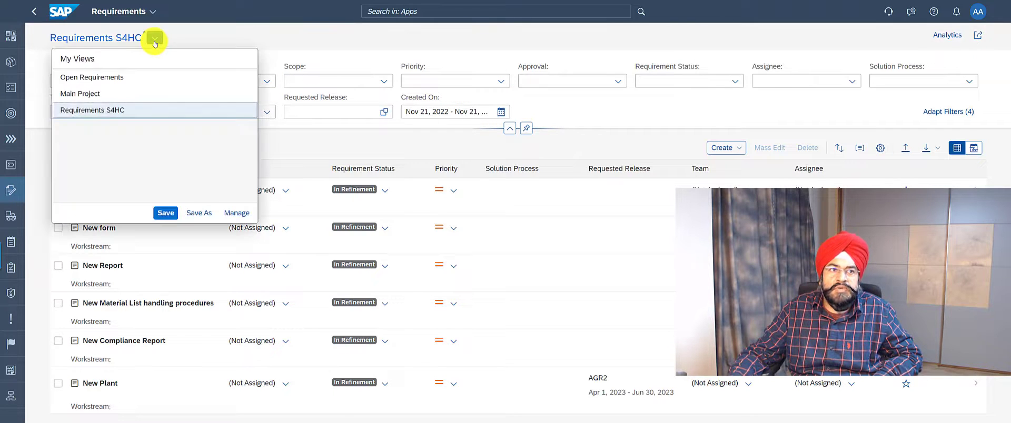
pyautogui.click(168, 213)
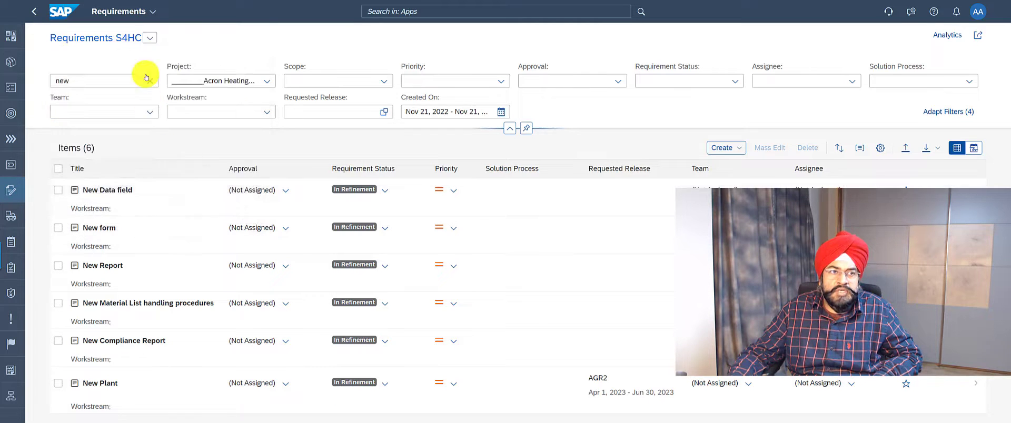
pyautogui.click(150, 38)
pyautogui.click(230, 213)
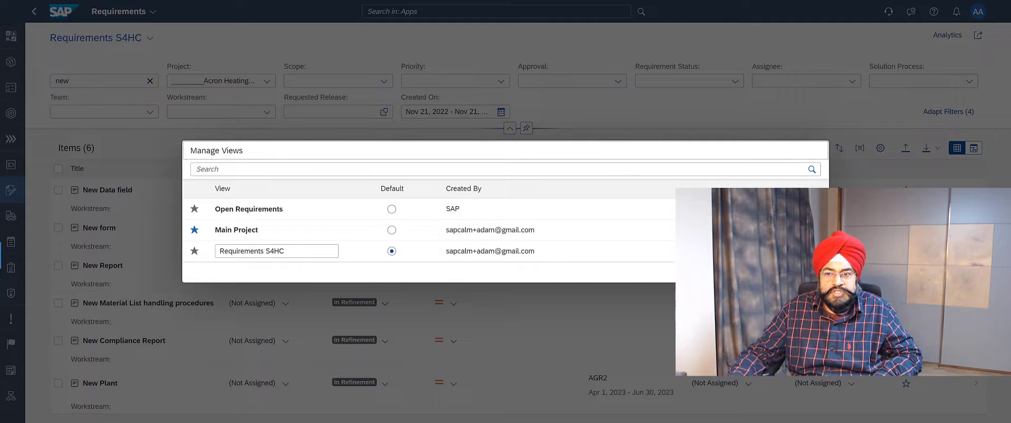
pyautogui.click(809, 272)
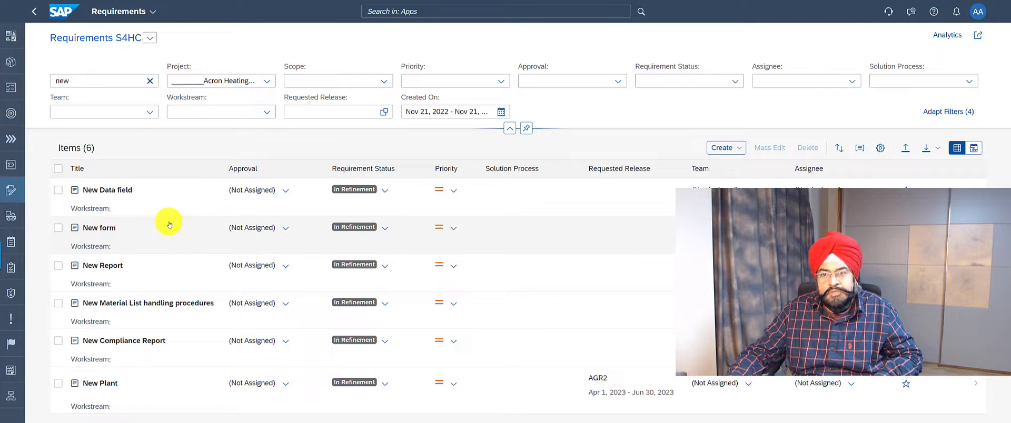
# Step: Mass edit the New Data field, New form and New Report requirements to set their requested release to AGR1
pyautogui.click(57, 190)
pyautogui.click(58, 227)
pyautogui.click(59, 265)
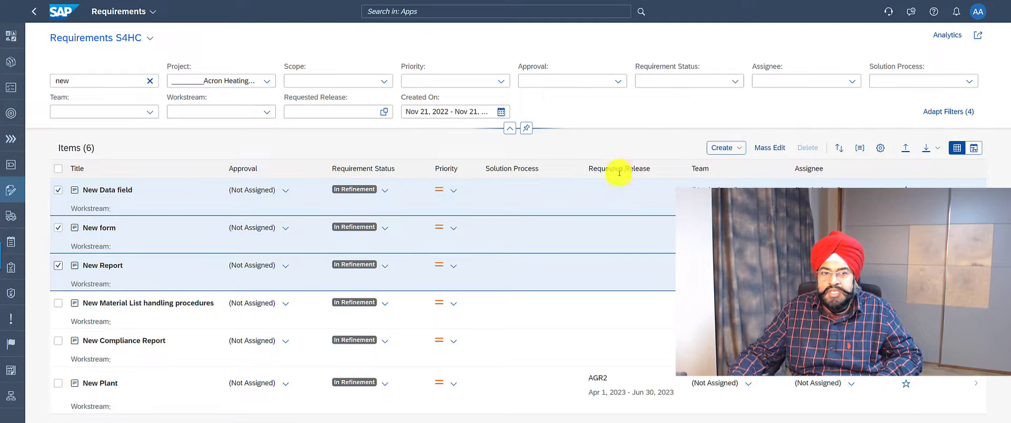
pyautogui.click(768, 150)
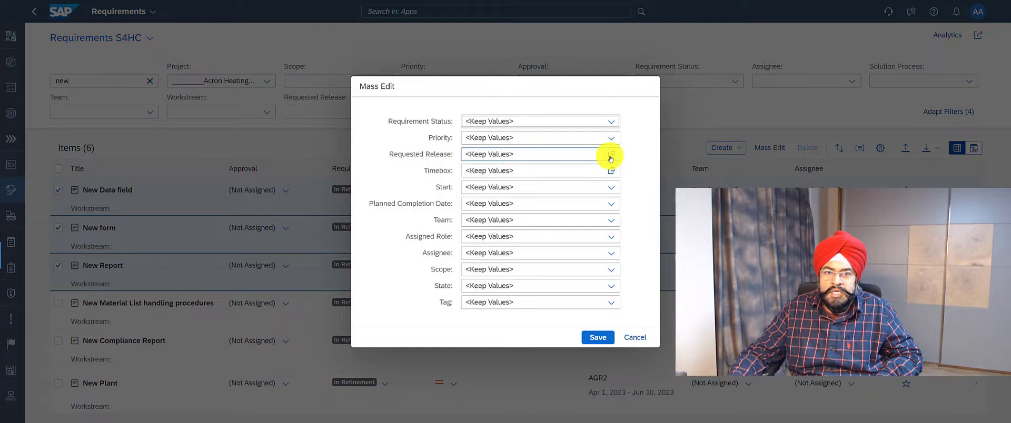
pyautogui.click(610, 156)
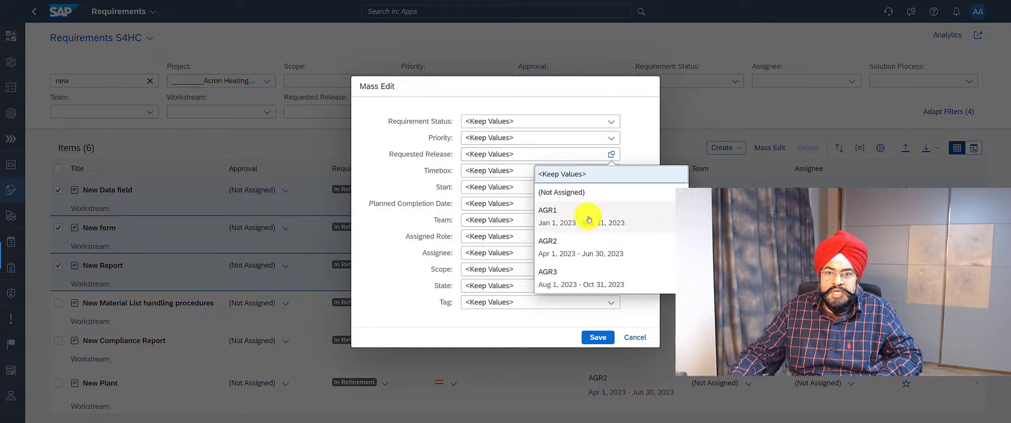
pyautogui.click(578, 224)
pyautogui.click(594, 337)
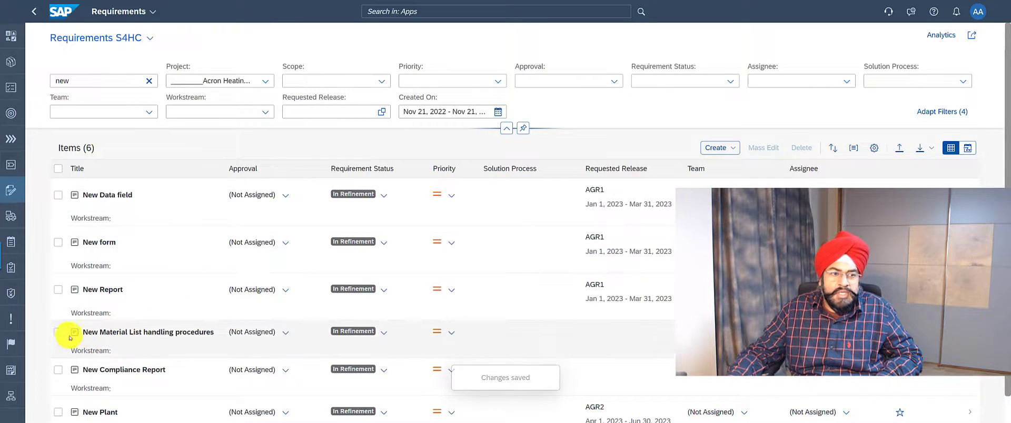
# Step: Set the requested release of the New Material List handling procedures requirement to AGR2 and save it
pyautogui.click(58, 332)
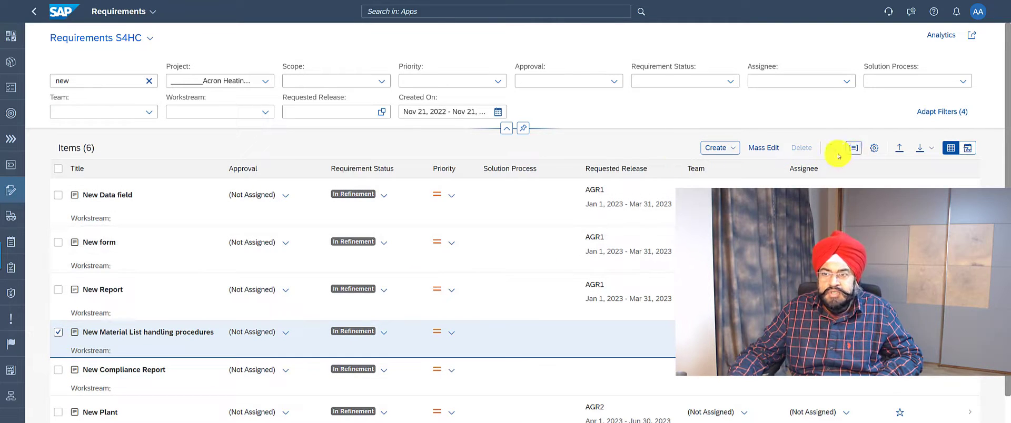
pyautogui.click(766, 149)
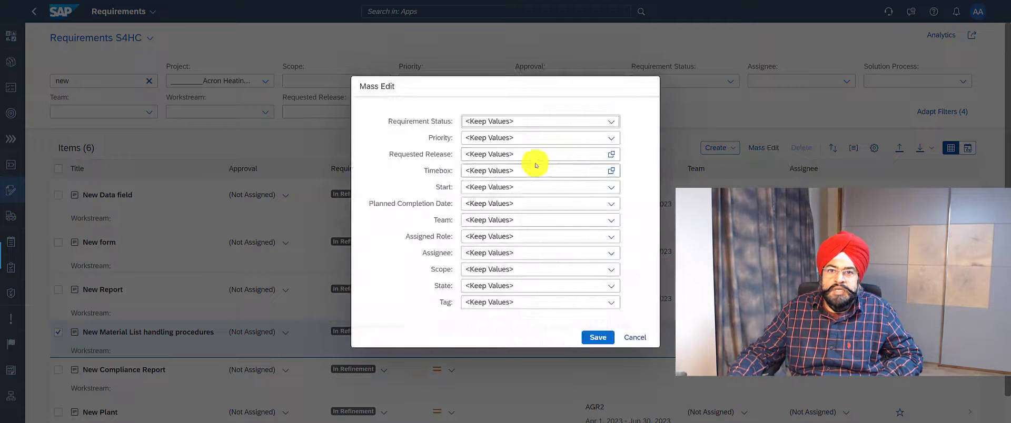
pyautogui.click(612, 154)
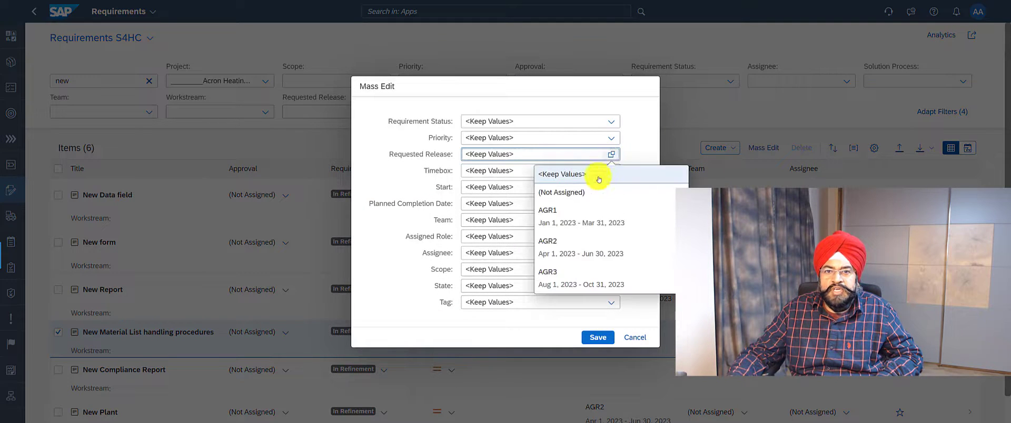
pyautogui.click(581, 245)
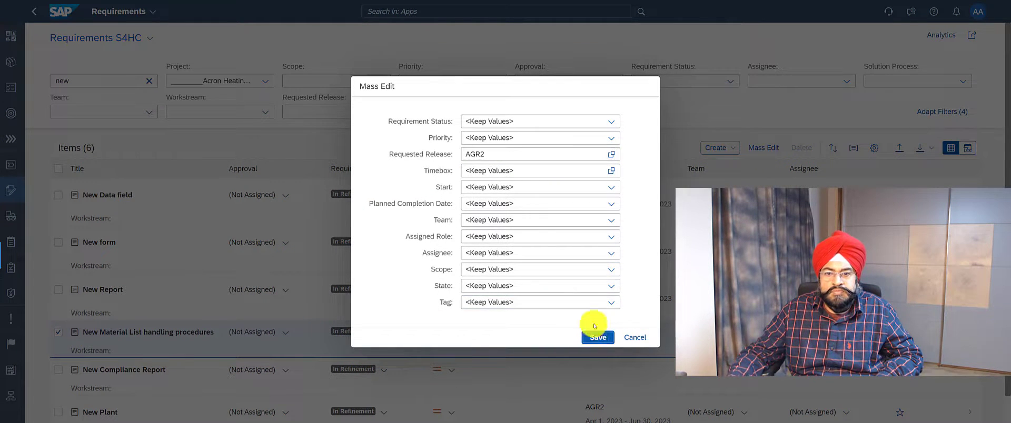
pyautogui.click(596, 337)
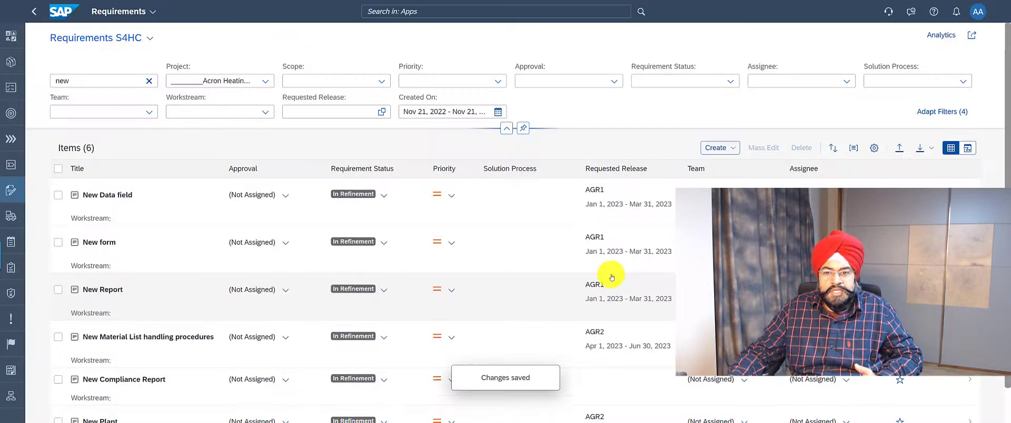
# Step: Set the requested release of the New Compliance Report requirement to AGR3 and save it
pyautogui.click(58, 379)
pyautogui.click(772, 149)
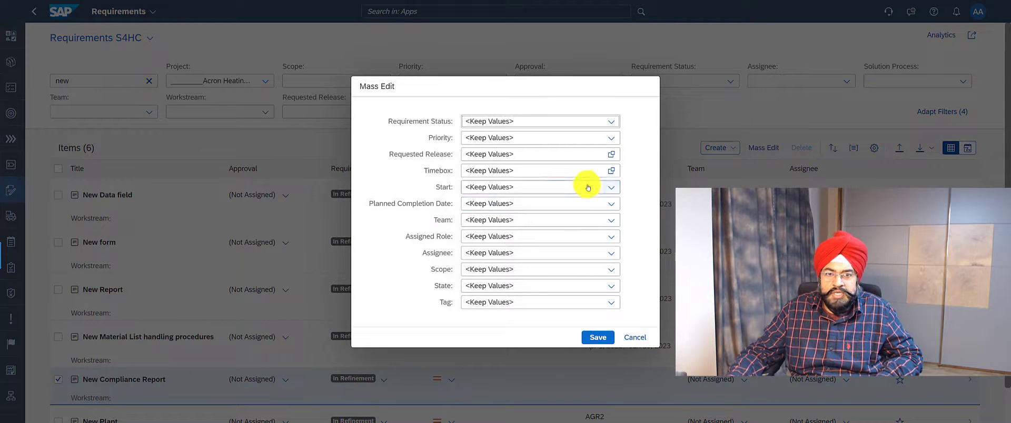
pyautogui.click(611, 153)
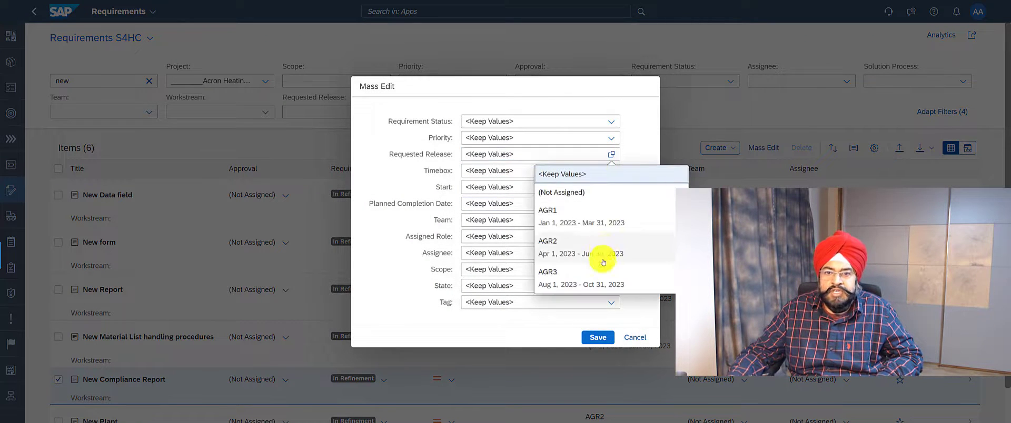
pyautogui.click(601, 279)
pyautogui.click(598, 337)
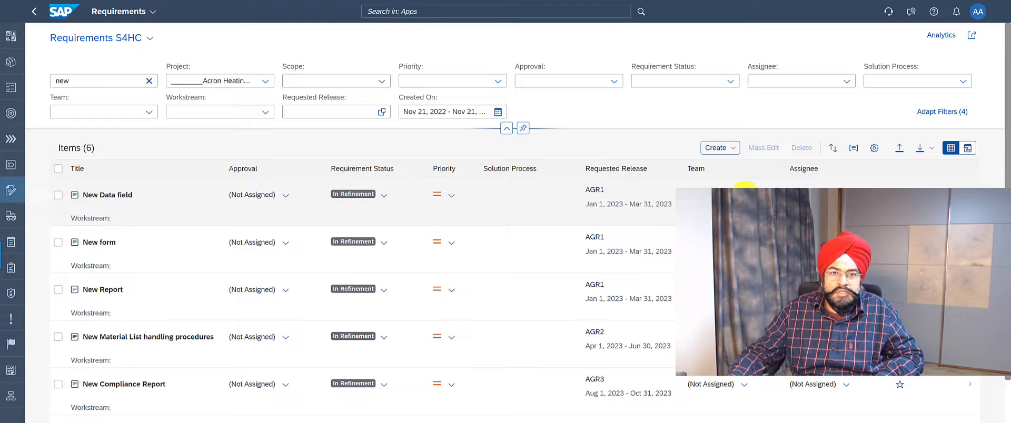
# Step: Group the requirements list by Requested Release in ascending order
pyautogui.scroll(-1, 745, 186)
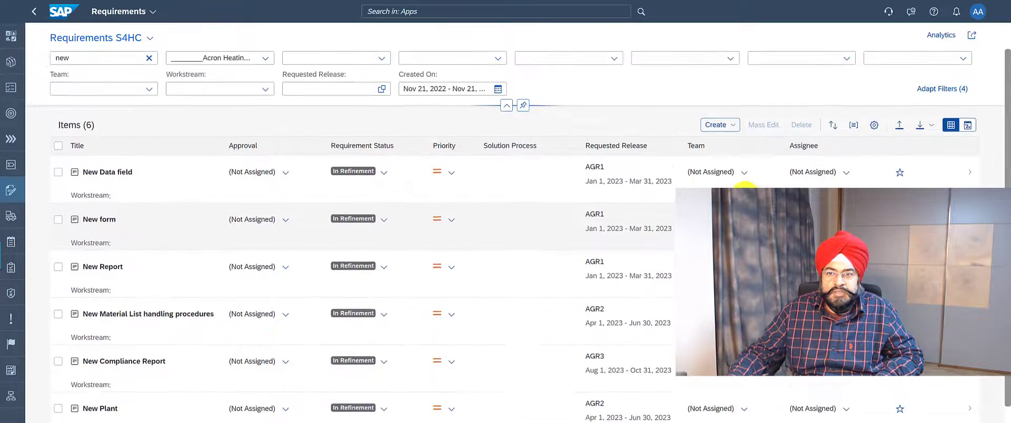
pyautogui.scroll(1, 744, 186)
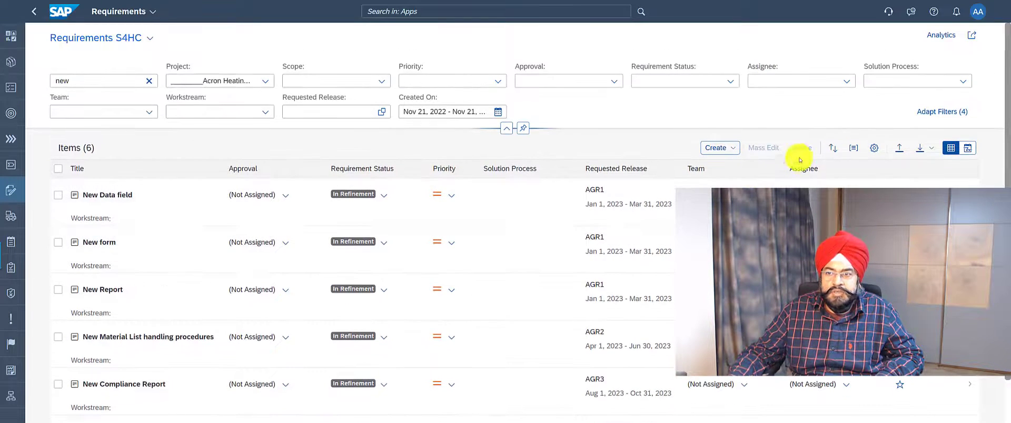
pyautogui.click(854, 151)
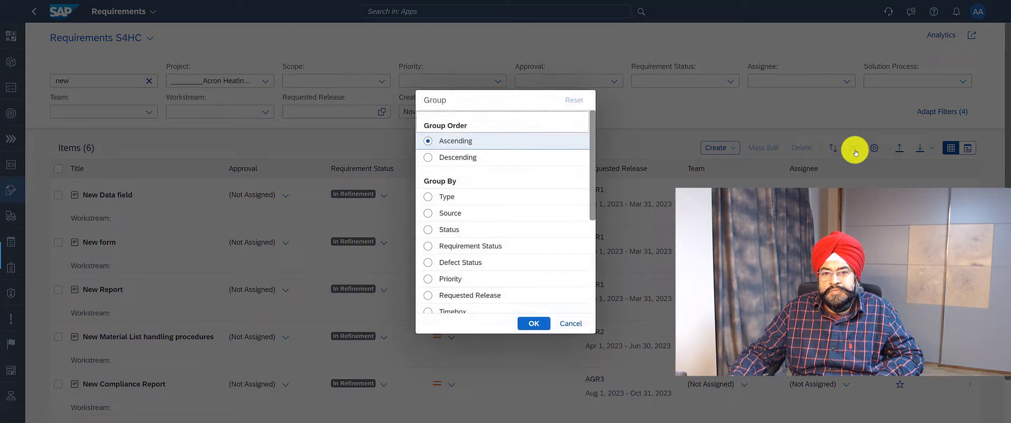
pyautogui.scroll(-1, 458, 266)
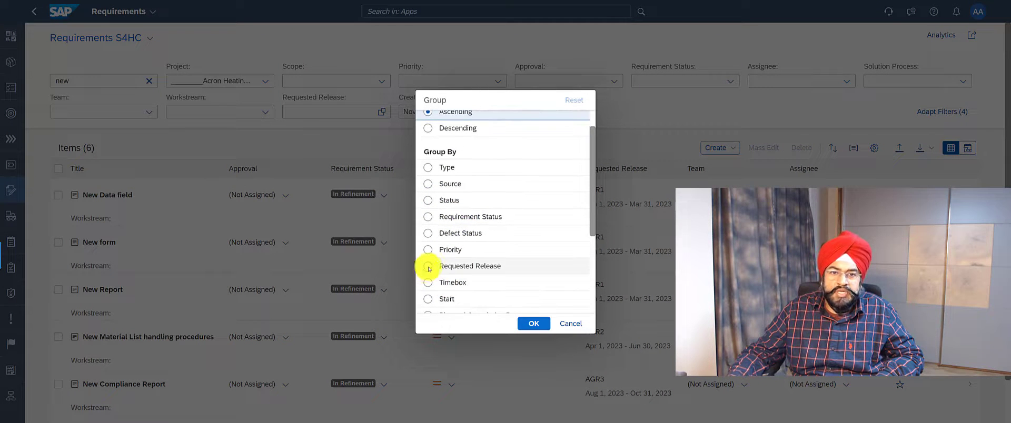
pyautogui.click(482, 269)
pyautogui.click(533, 324)
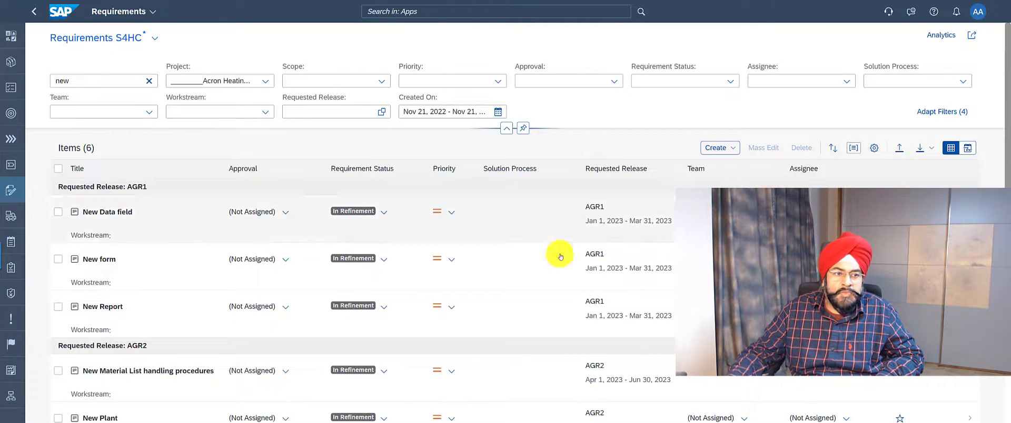
# Step: Review the requirements under each release group and check the priority options for the New Data field requirement
pyautogui.scroll(-1, 527, 251)
pyautogui.scroll(-3, 501, 242)
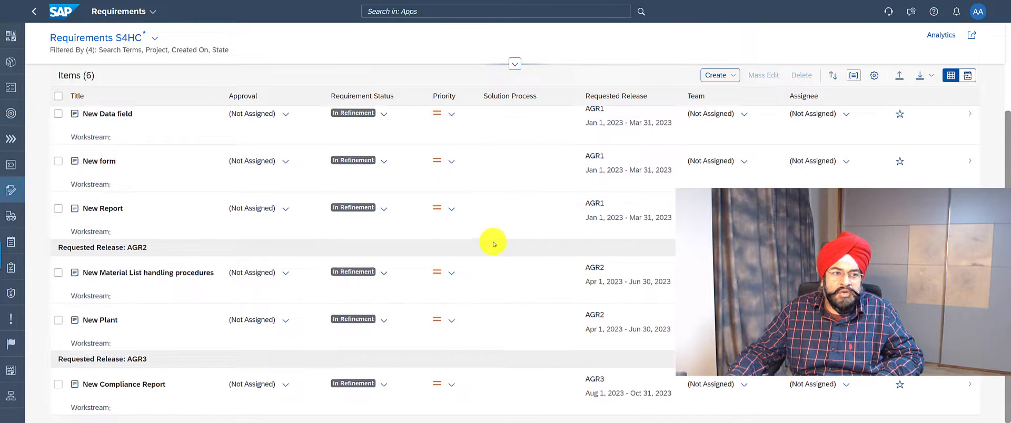
pyautogui.scroll(3, 495, 242)
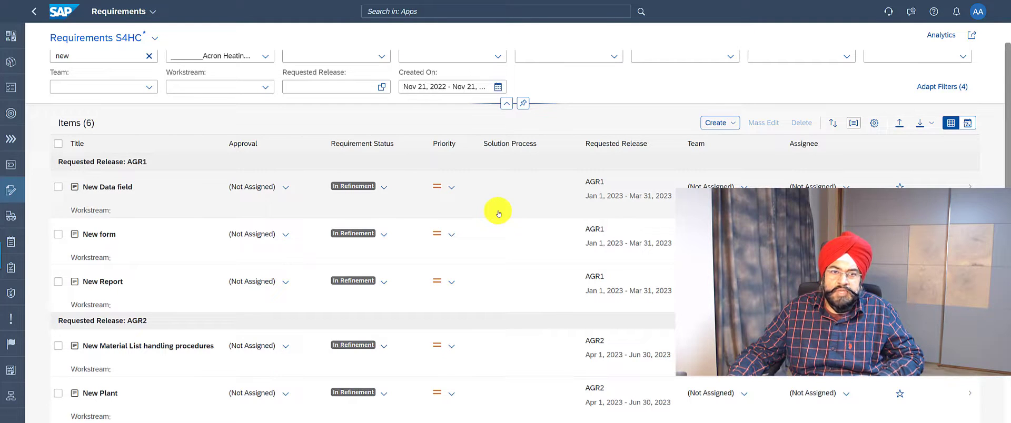
pyautogui.click(452, 189)
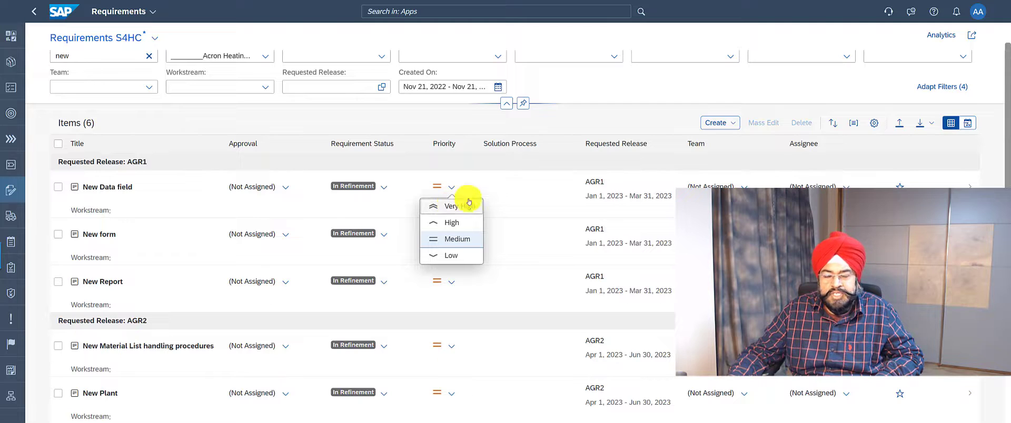
pyautogui.click(516, 193)
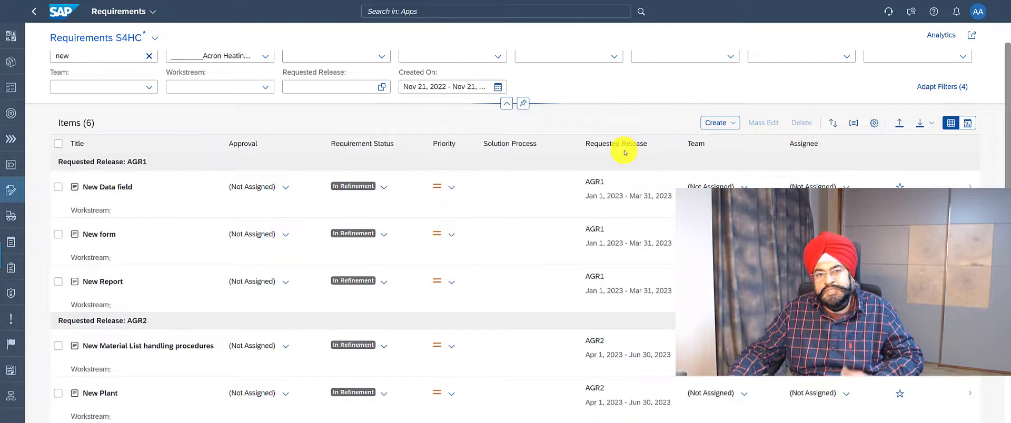
pyautogui.scroll(1, 622, 154)
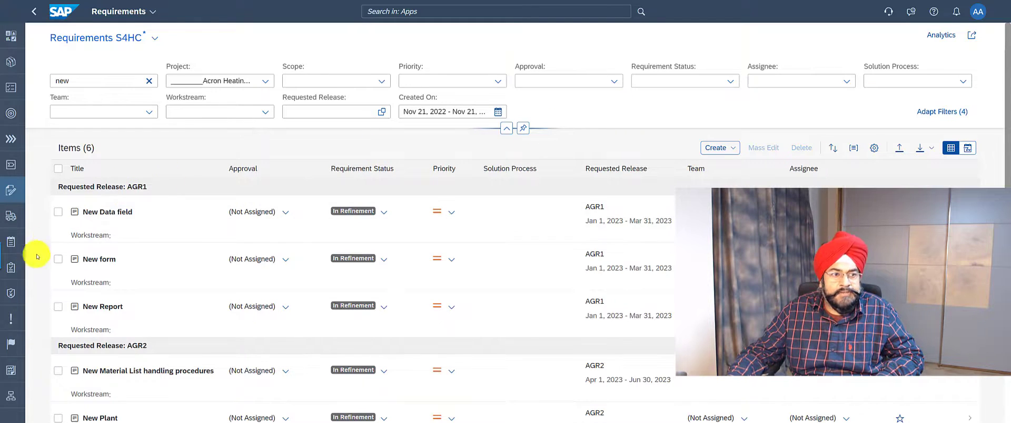
# Step: Go to the Features overview and select the Feature for Test RS entry
pyautogui.click(11, 216)
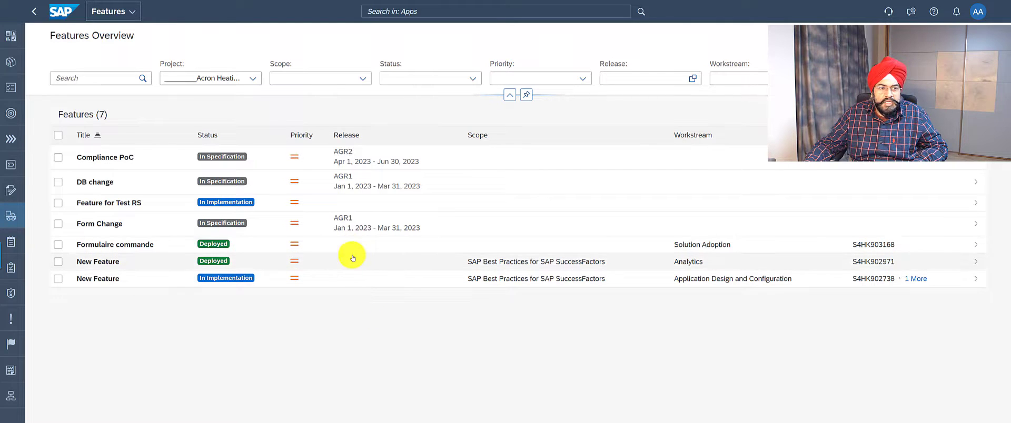
pyautogui.click(365, 204)
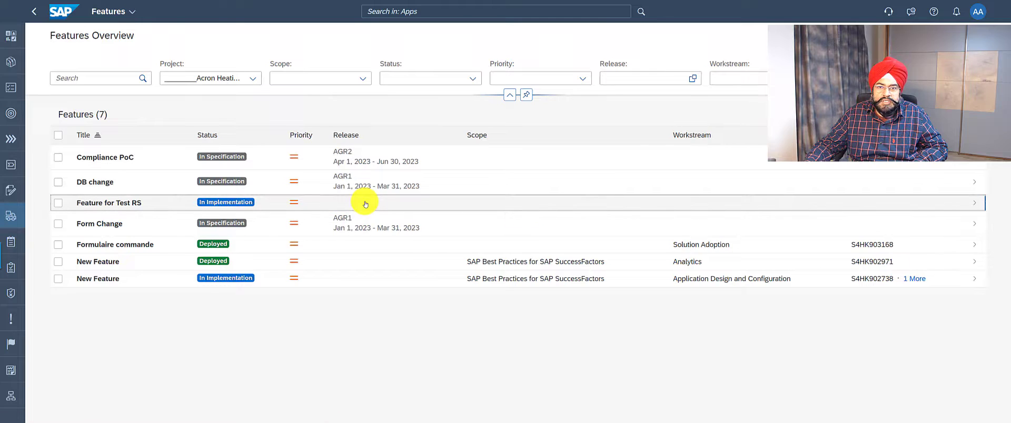
# Step: Edit the Feature for Test RS entry, assign it to release AGR1, and save the change
pyautogui.click(365, 204)
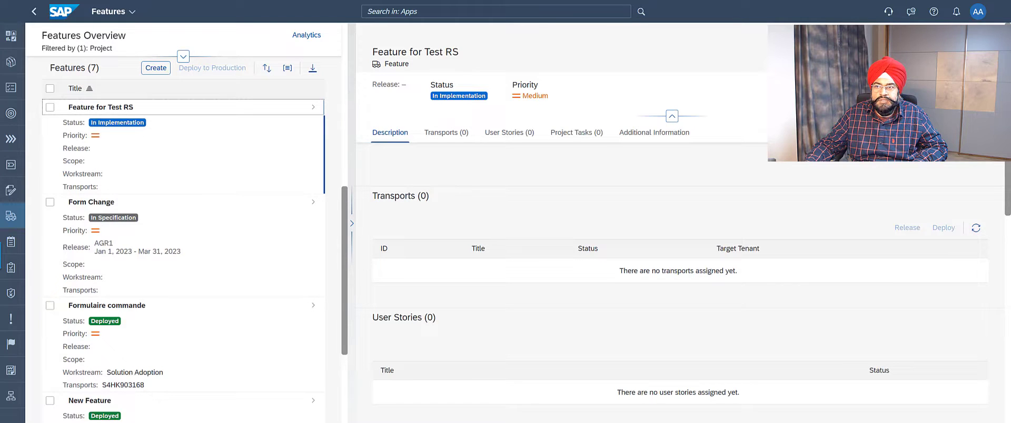
pyautogui.click(869, 51)
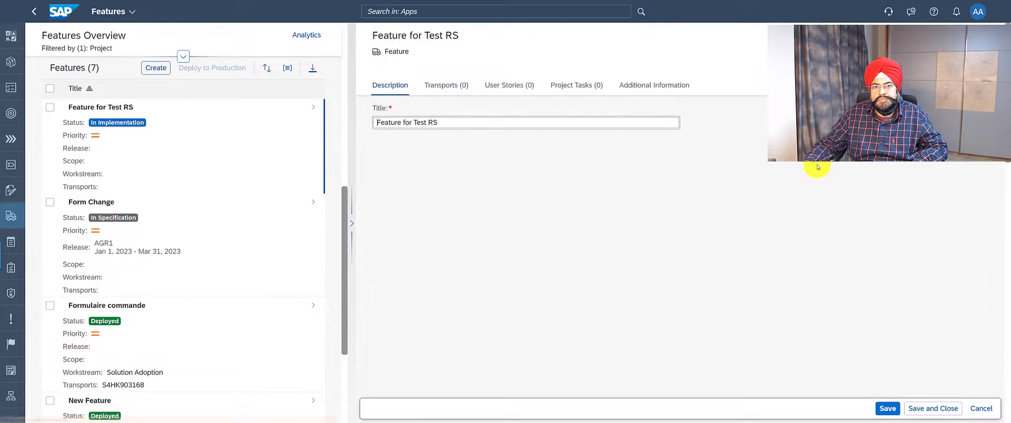
pyautogui.scroll(-3, 814, 237)
pyautogui.scroll(-10, 814, 238)
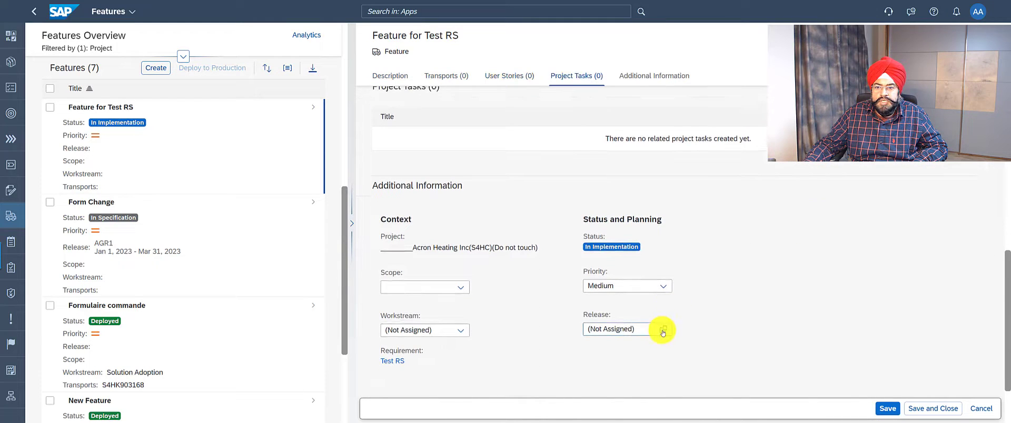
pyautogui.click(663, 332)
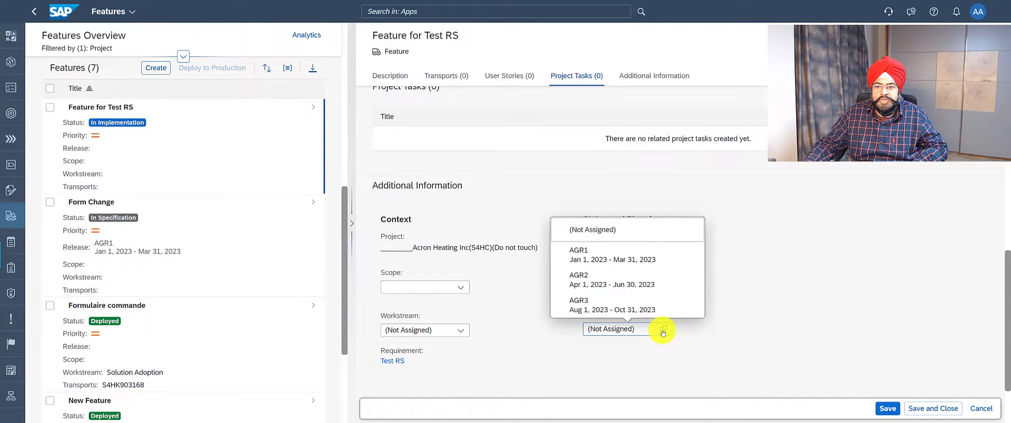
pyautogui.click(584, 253)
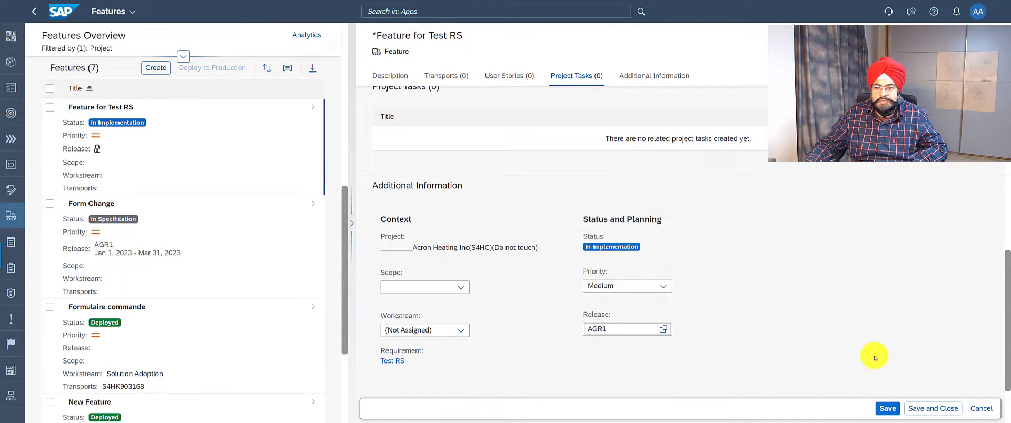
pyautogui.click(888, 409)
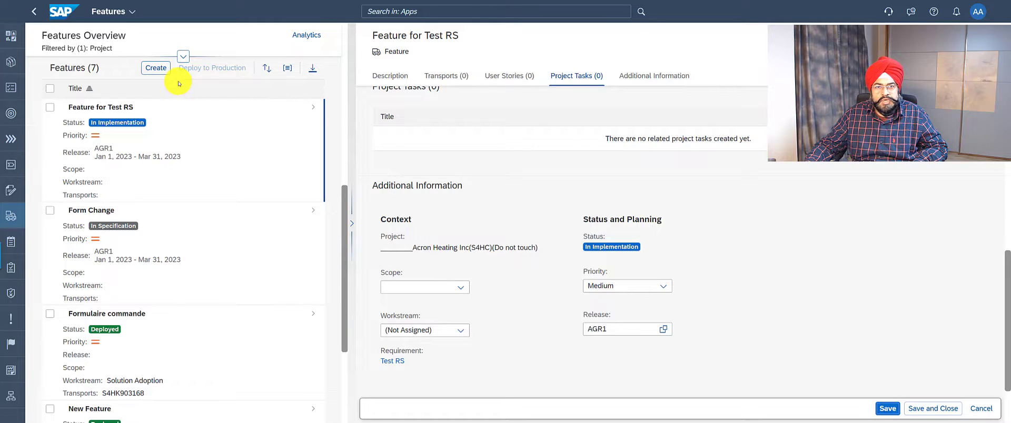
# Step: Go to Releases and Timelines from the home page and check the selectable releases for the Acron Group DP deployment plan
pyautogui.click(62, 12)
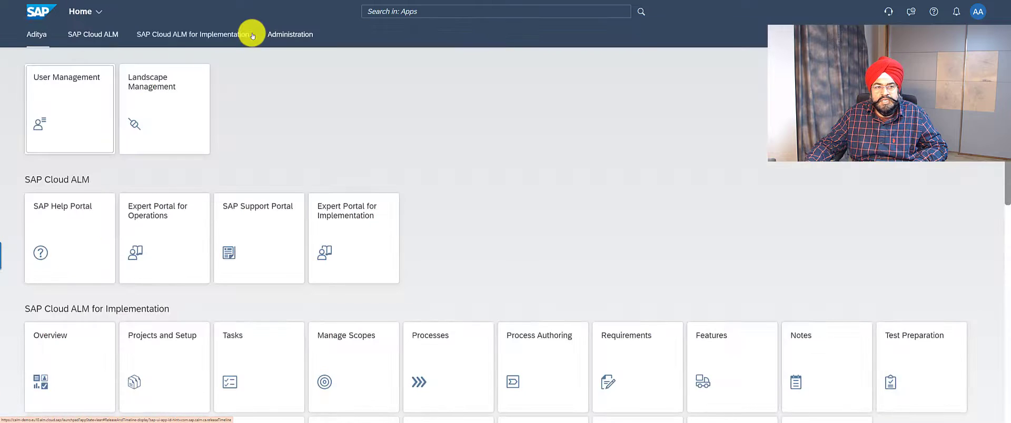
pyautogui.scroll(-2, 266, 264)
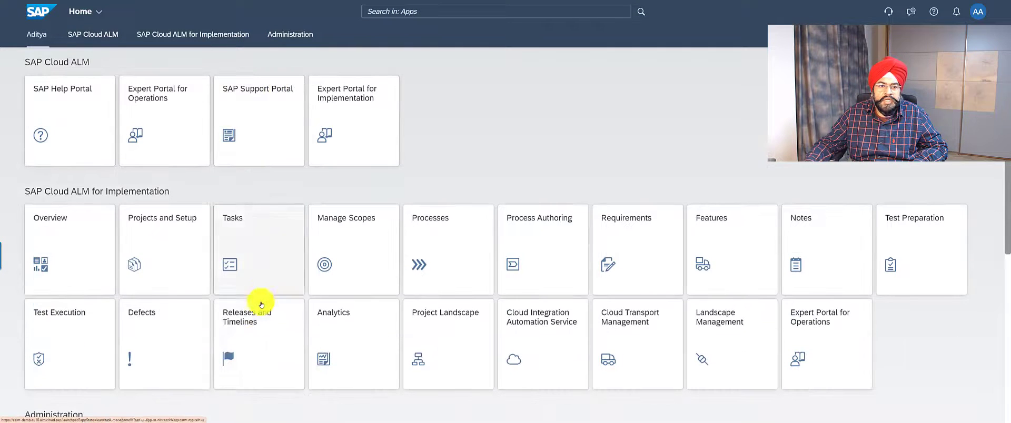
pyautogui.click(263, 343)
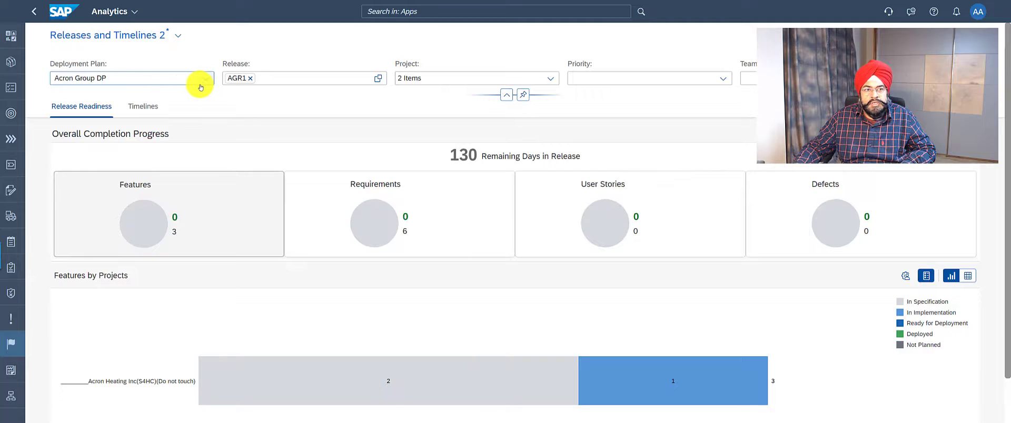
pyautogui.click(376, 79)
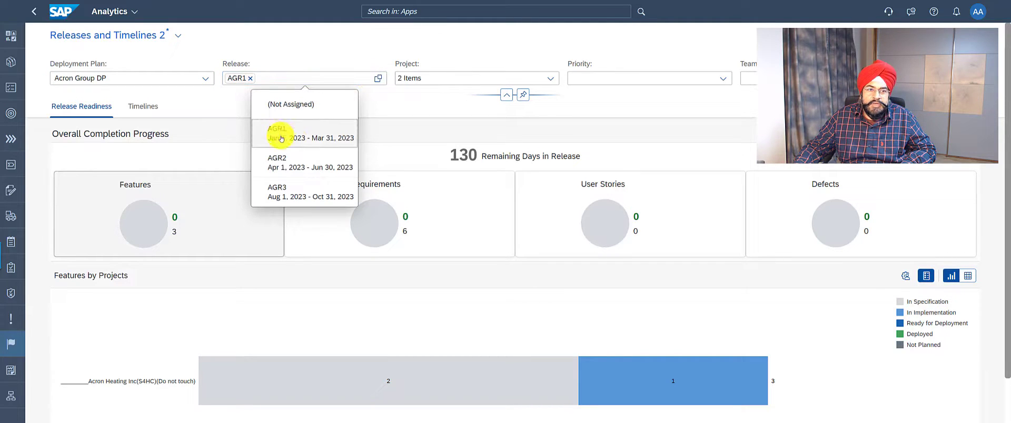
pyautogui.click(397, 106)
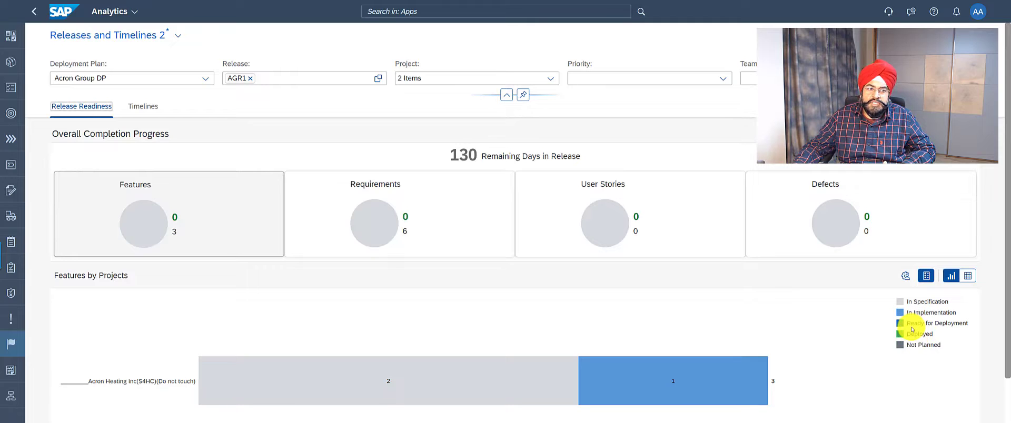
# Step: Switch the readiness chart to Requirements and enable the In Refinement, Blocked and Not Planned status bars
pyautogui.click(412, 229)
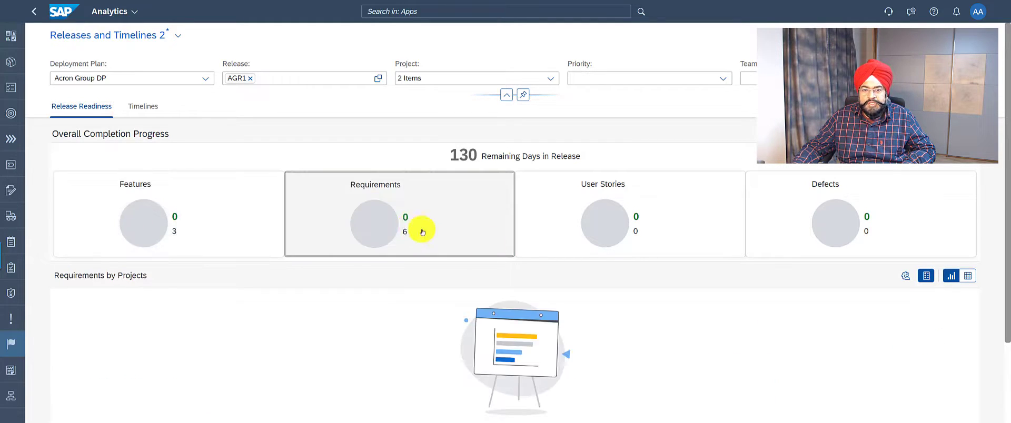
pyautogui.scroll(-3, 658, 335)
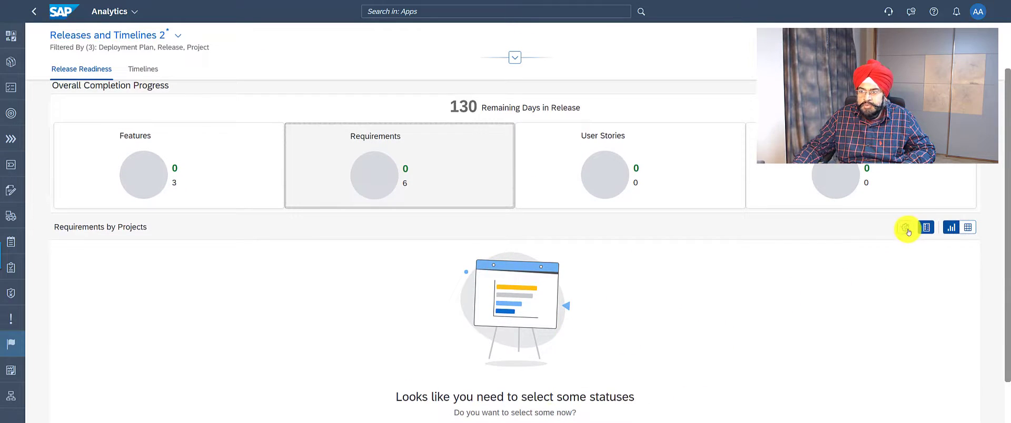
pyautogui.click(906, 229)
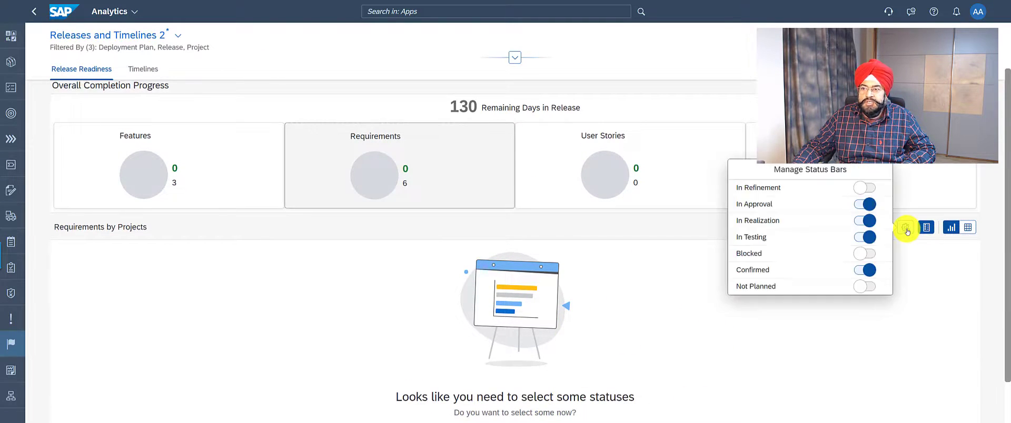
pyautogui.click(867, 189)
pyautogui.click(866, 254)
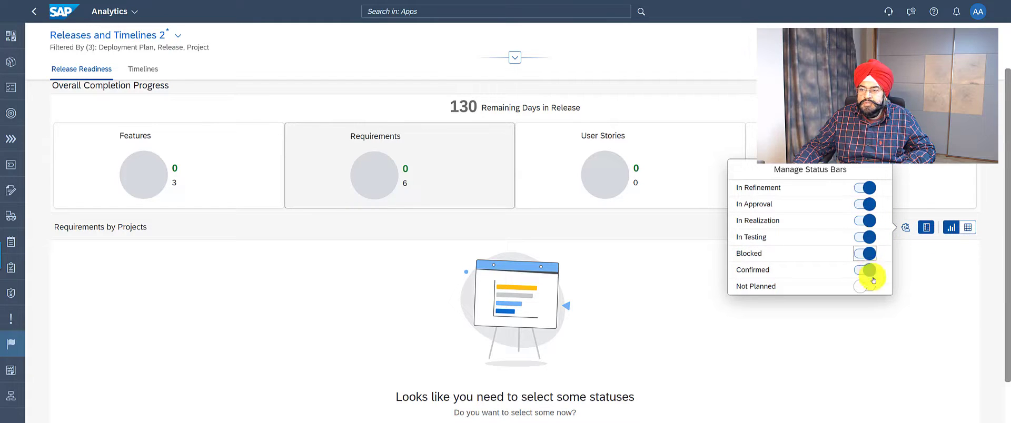
pyautogui.click(871, 288)
pyautogui.click(927, 315)
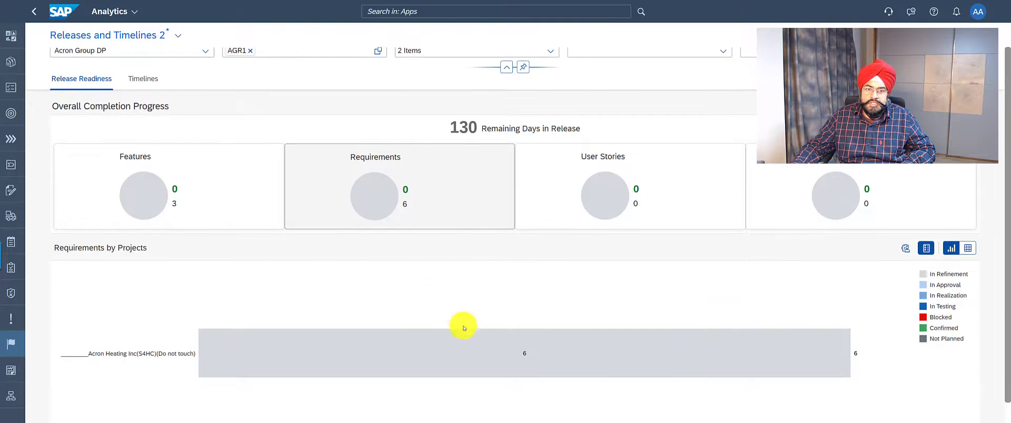
# Step: View the list of requirements behind the In Refinement bar, then close the list
pyautogui.click(529, 363)
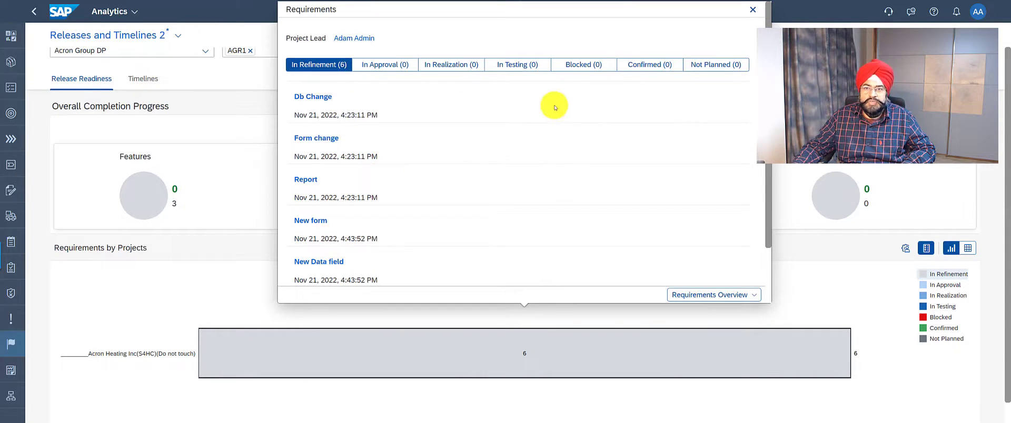
pyautogui.click(794, 325)
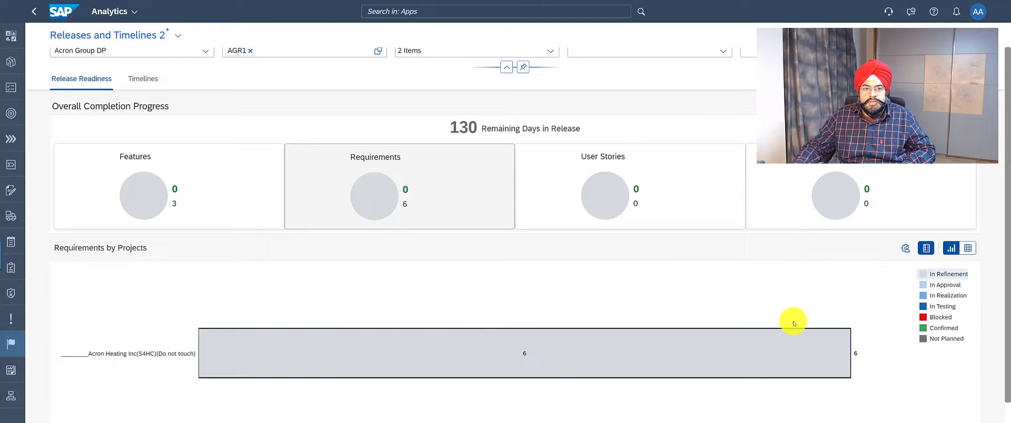